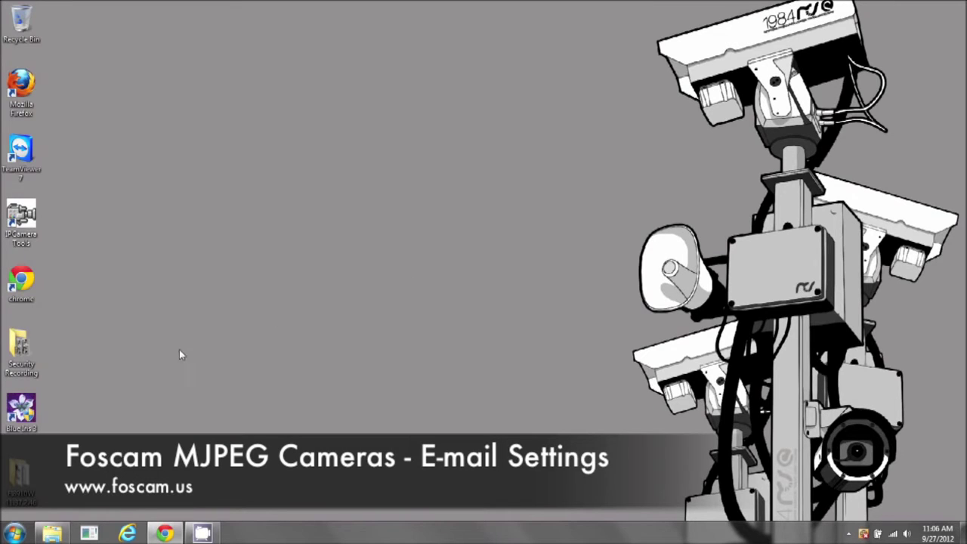
pyautogui.click(127, 533)
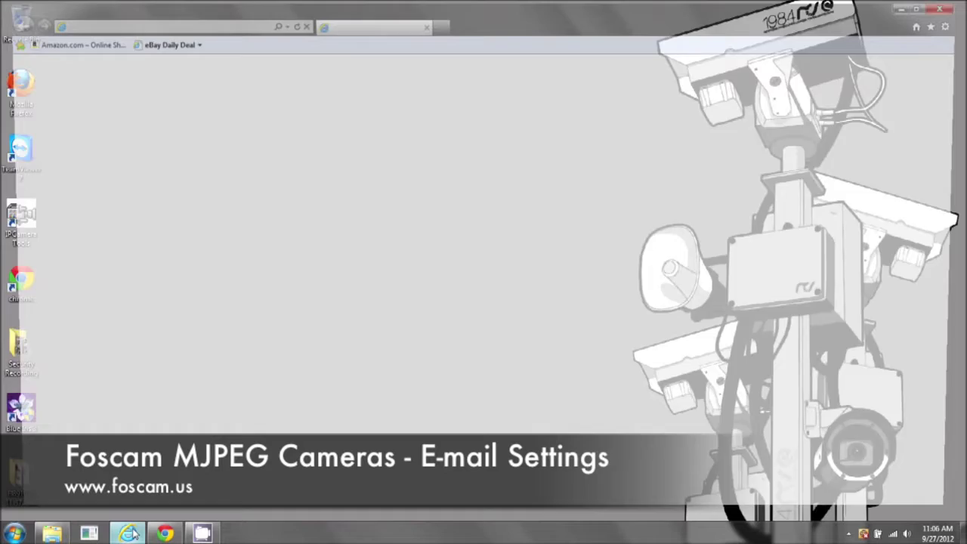
pyautogui.click(151, 22)
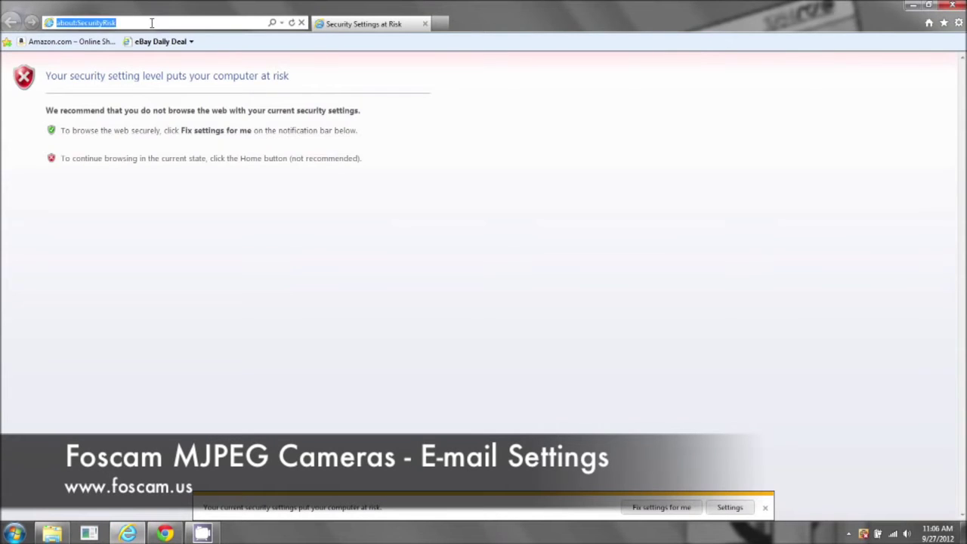
pyautogui.write('http://192.168.1.129:8090/')
pyautogui.press('Return')
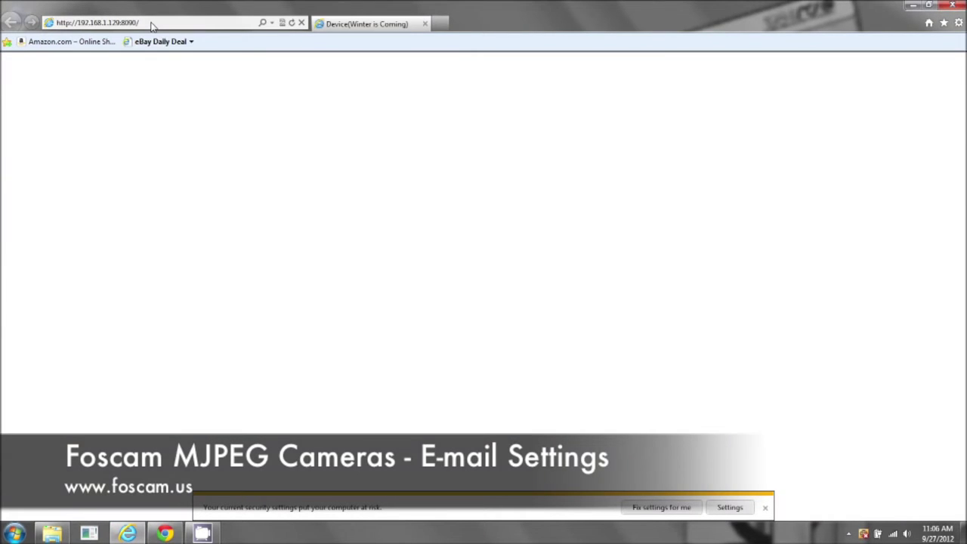
# - Log in as admin in ActiveX mode, check the Gmail inbox, then enter For Administrator
pyautogui.write('admin')
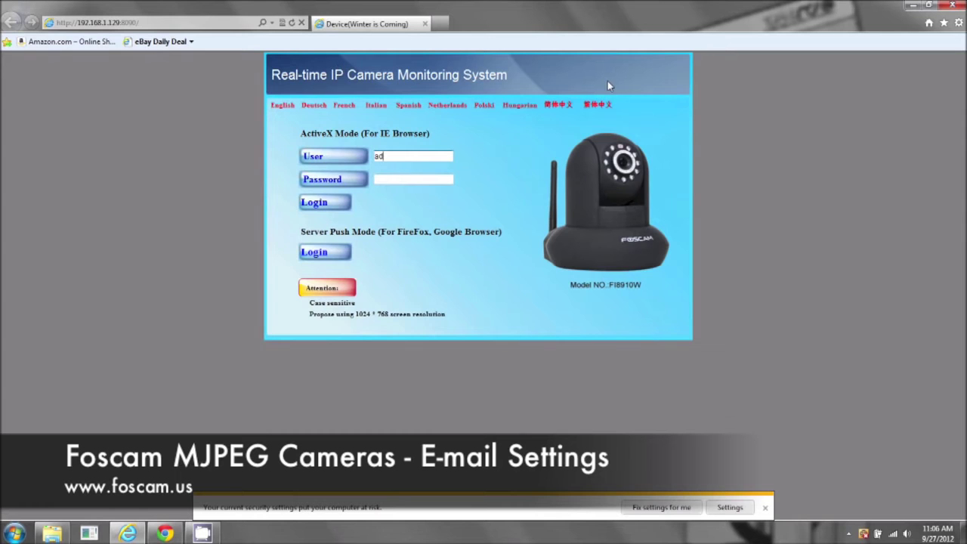
pyautogui.click(325, 201)
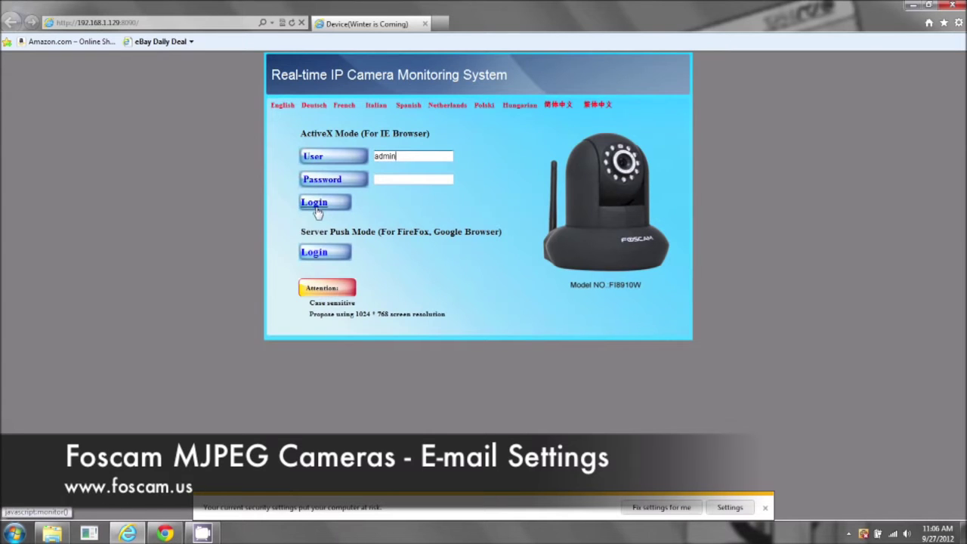
pyautogui.click(164, 533)
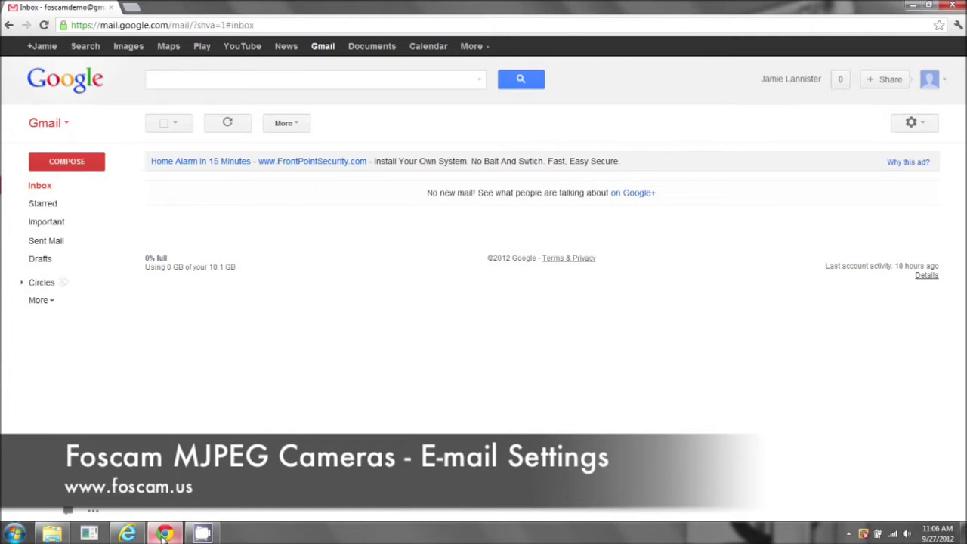
pyautogui.click(164, 534)
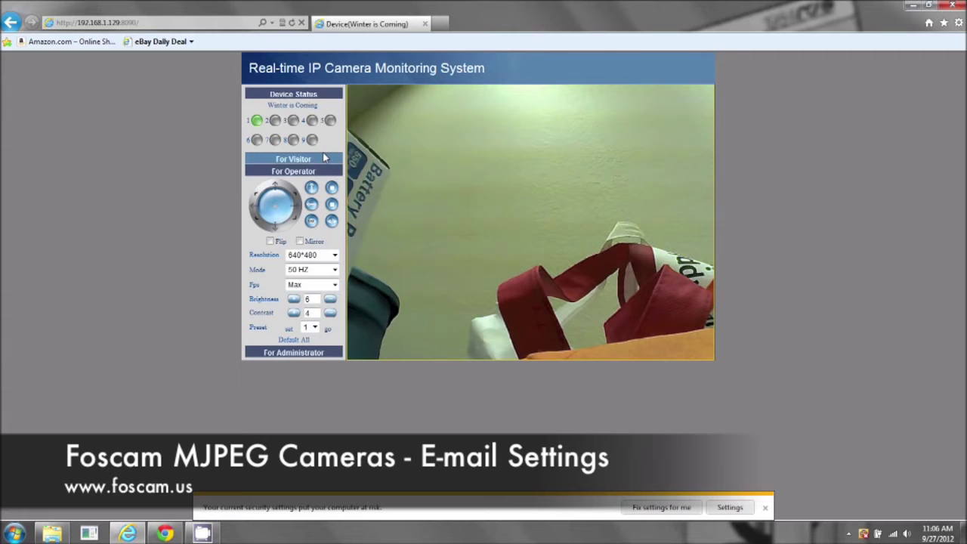
pyautogui.click(290, 356)
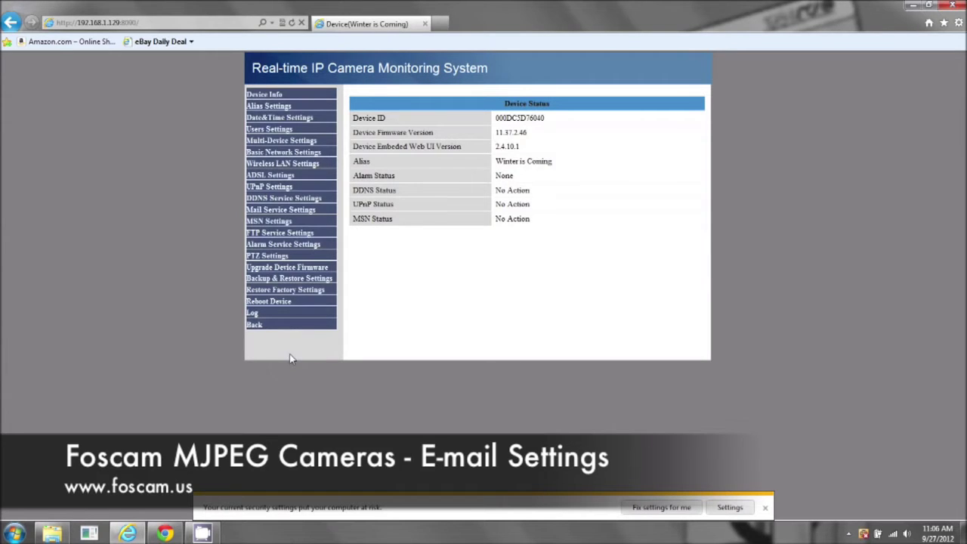
# - Open Mail Service Settings and enter the sender's Gmail address in the Sender field
pyautogui.click(258, 212)
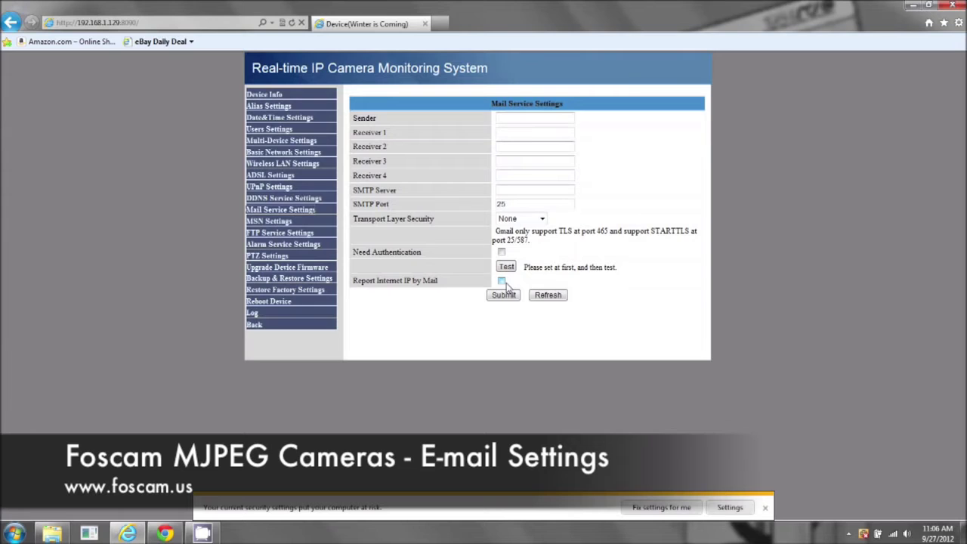
pyautogui.click(512, 118)
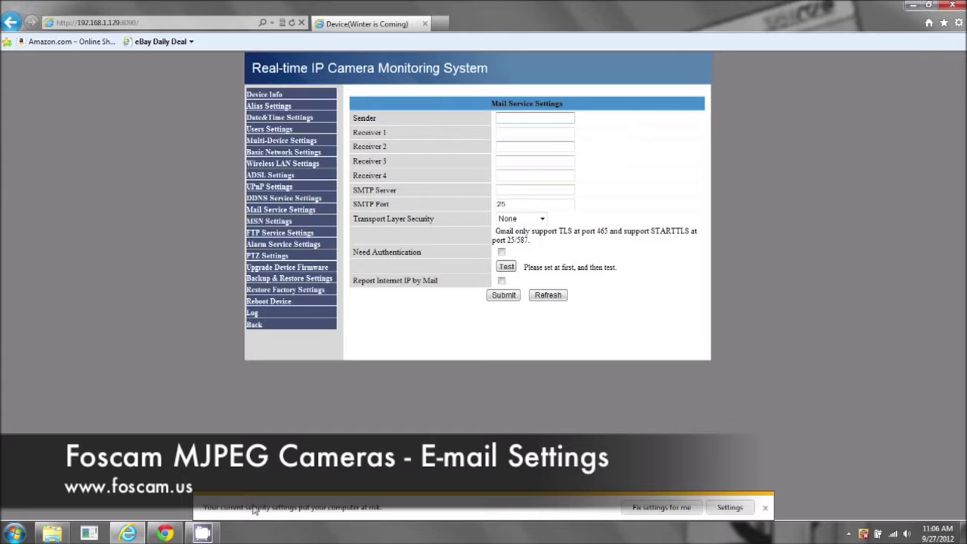
pyautogui.click(168, 535)
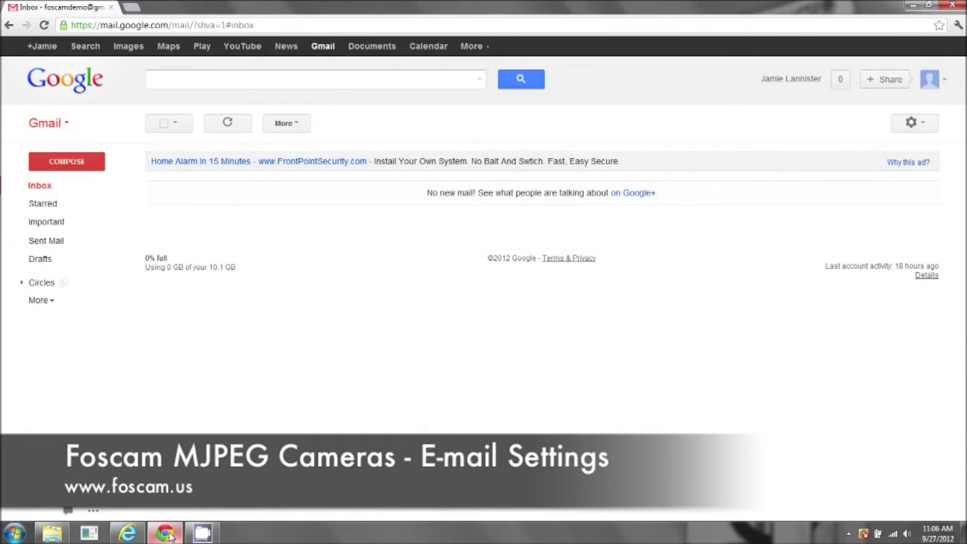
pyautogui.click(167, 534)
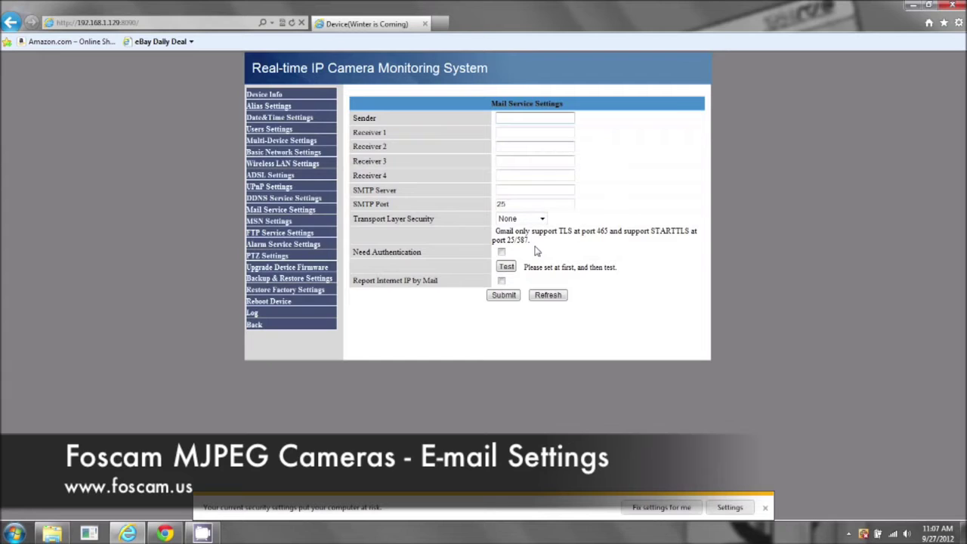
# - Enter the same Gmail address in Receiver 1, leaving Receiver 2 and the others empty
pyautogui.click(521, 131)
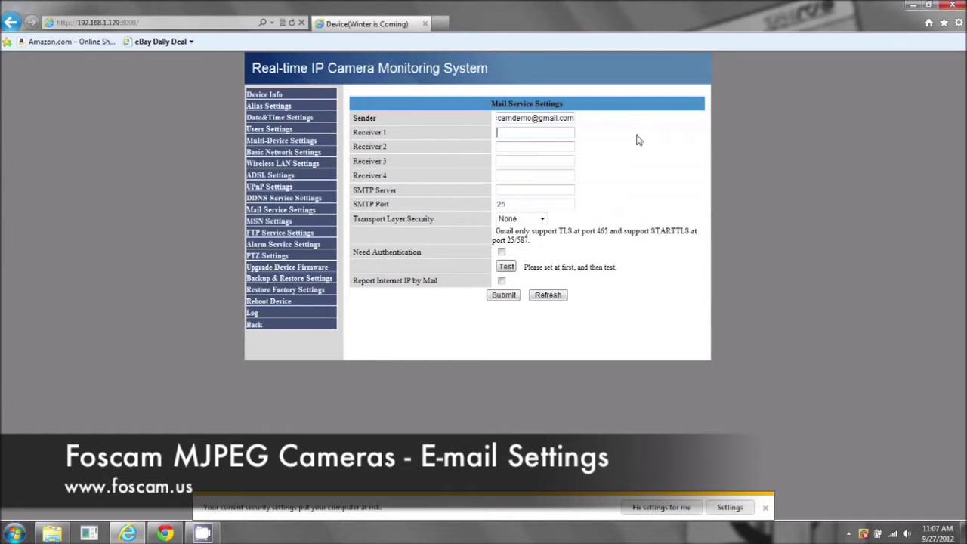
pyautogui.doubleClick(513, 131)
pyautogui.click(515, 131)
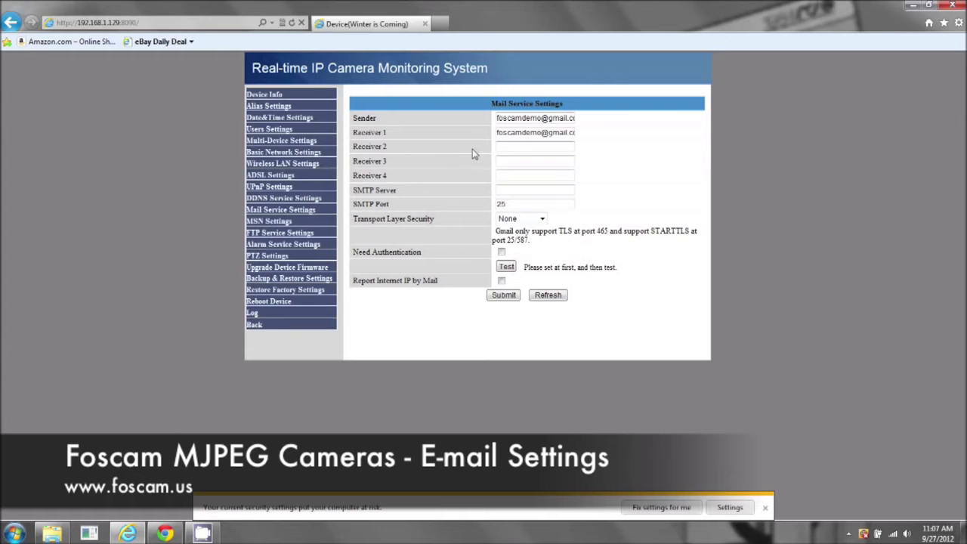
pyautogui.click(515, 180)
pyautogui.click(501, 149)
# - Enter smtp.gmail.com as the SMTP Server
pyautogui.moveTo(551, 119); pyautogui.dragTo(579, 127)
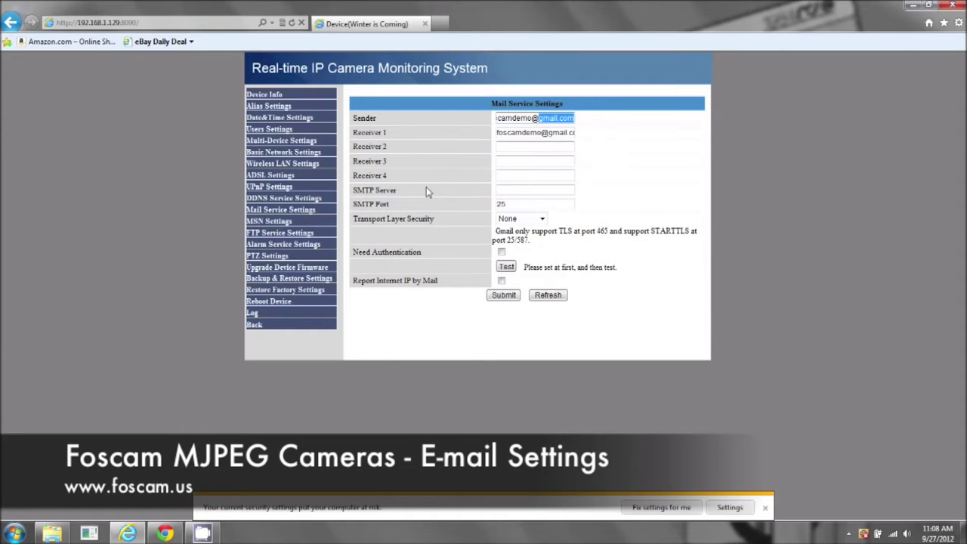
pyautogui.click(517, 190)
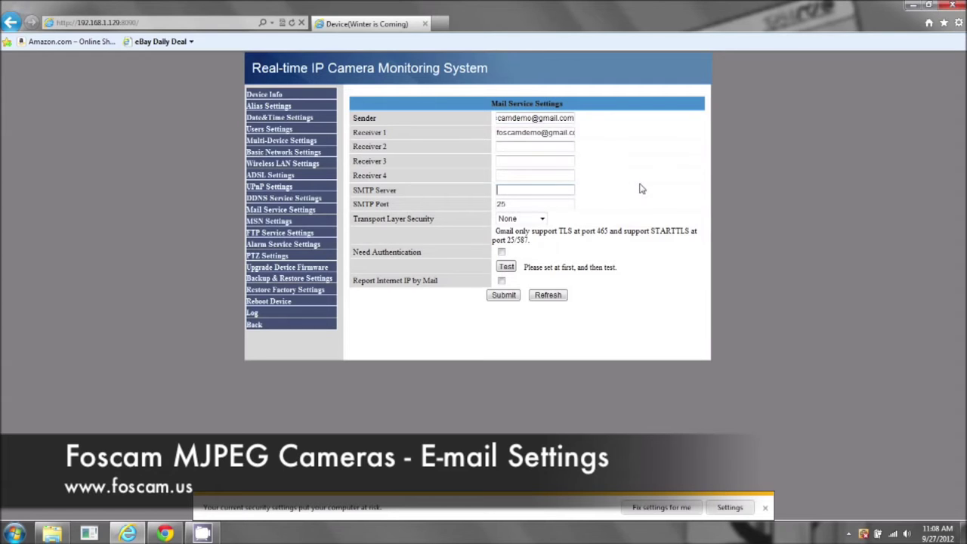
pyautogui.write('smtp.gmail.com')
# - Replace SMTP Port 25 with 587 and select STARTTLS for Transport Layer Security
pyautogui.click(513, 205)
pyautogui.moveTo(513, 205); pyautogui.dragTo(496, 204)
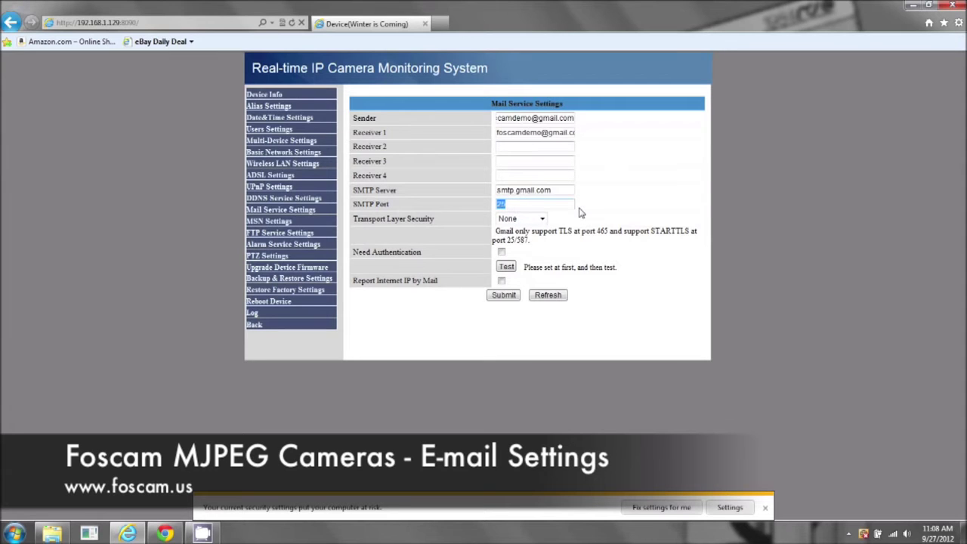
pyautogui.write('587')
pyautogui.click(542, 219)
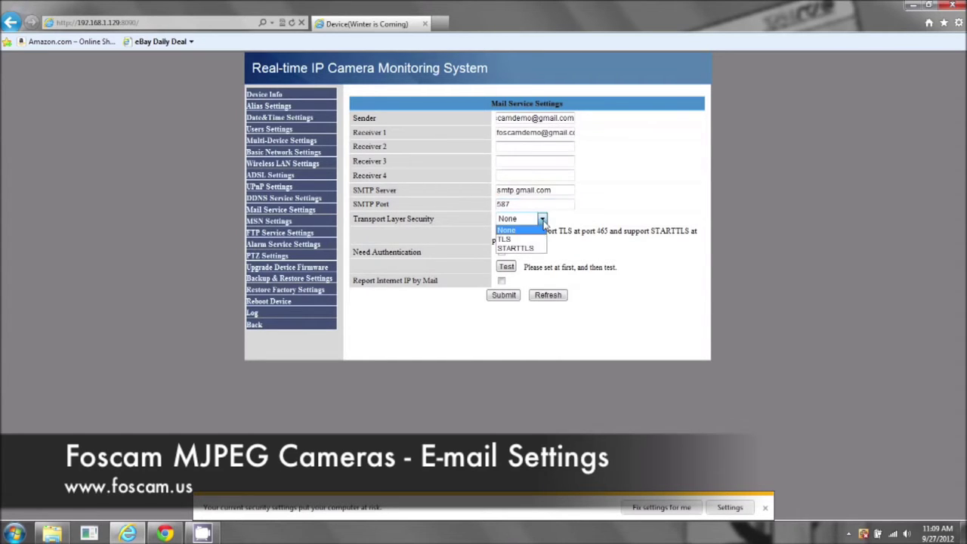
pyautogui.click(531, 250)
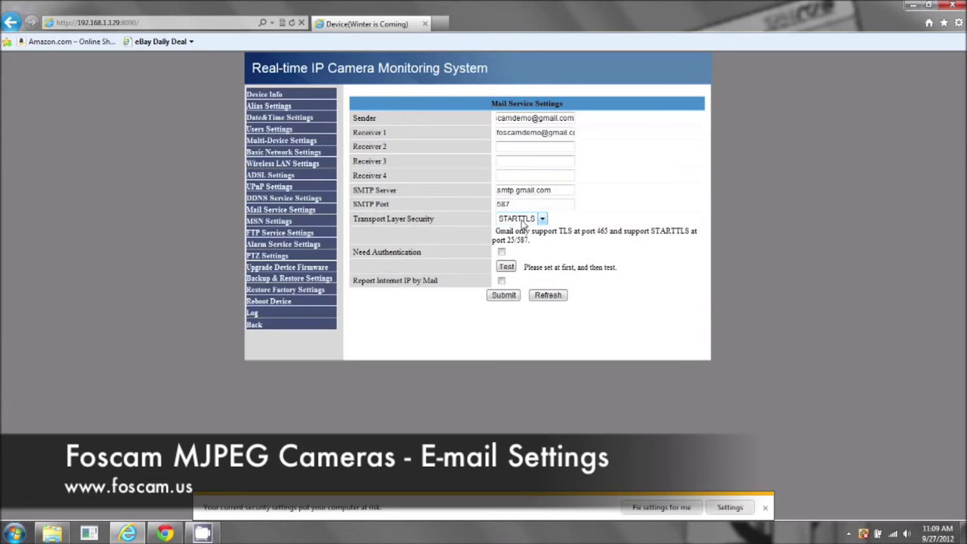
# - Enable Need Authentication with the Gmail account's SMTP user and password, and tick Report Internet IP by Mail
pyautogui.click(502, 252)
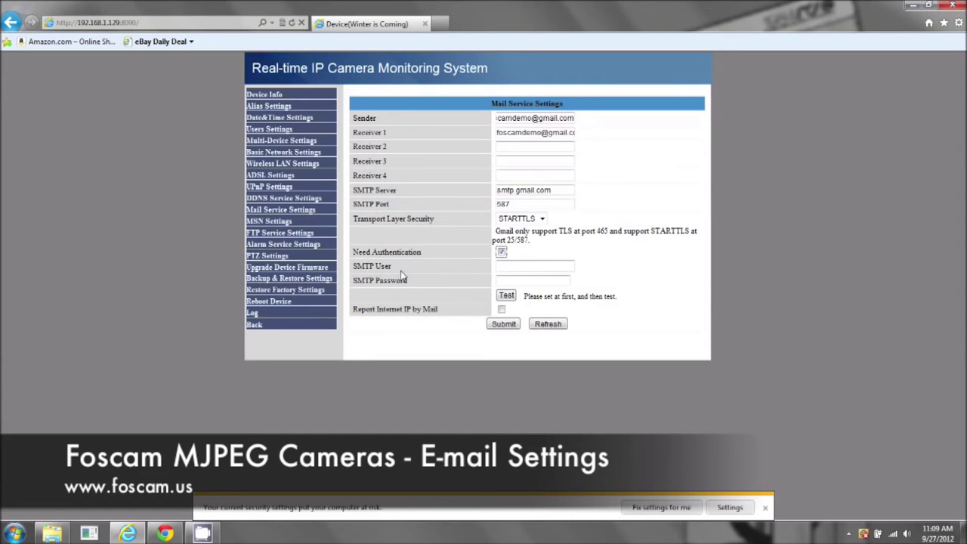
pyautogui.click(537, 269)
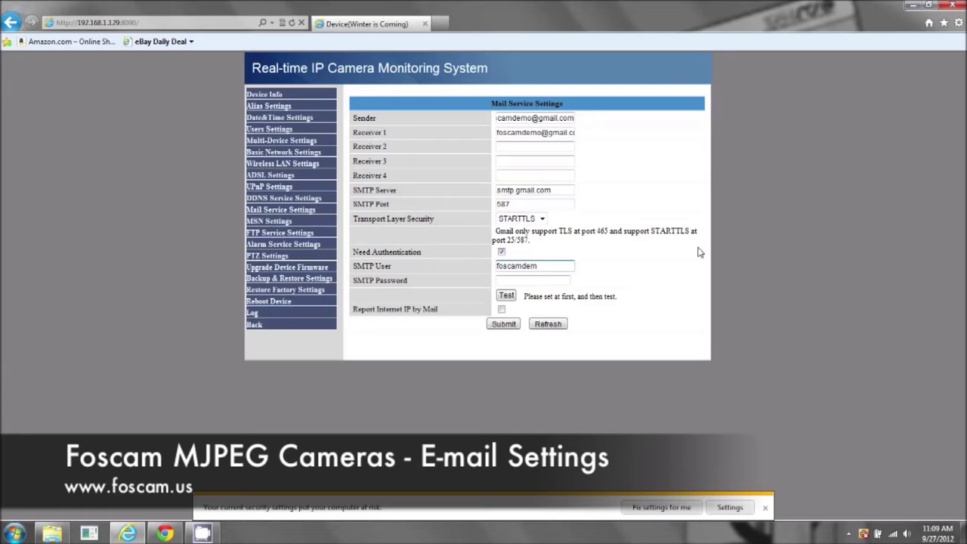
pyautogui.press('Tab')
pyautogui.write('•••••••••••••')
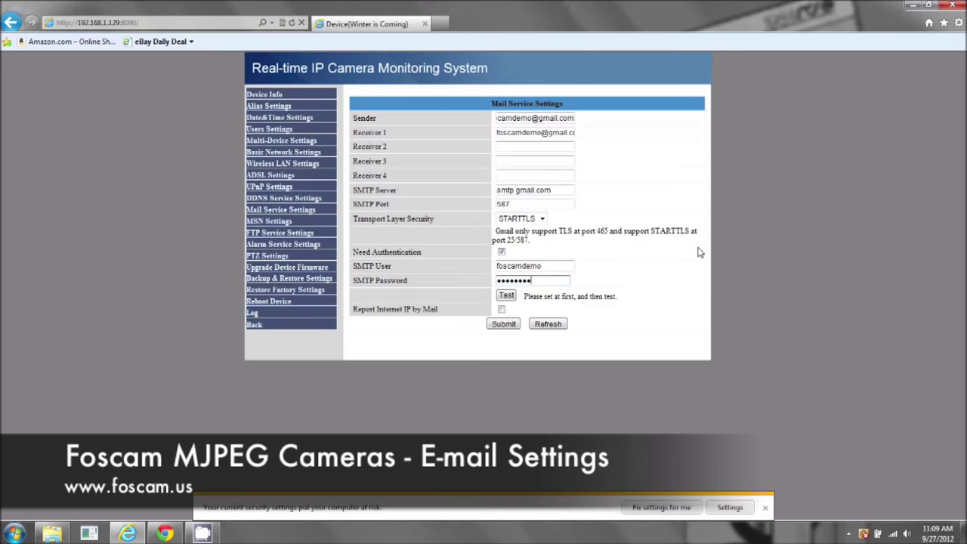
pyautogui.write('••••••')
pyautogui.click(502, 309)
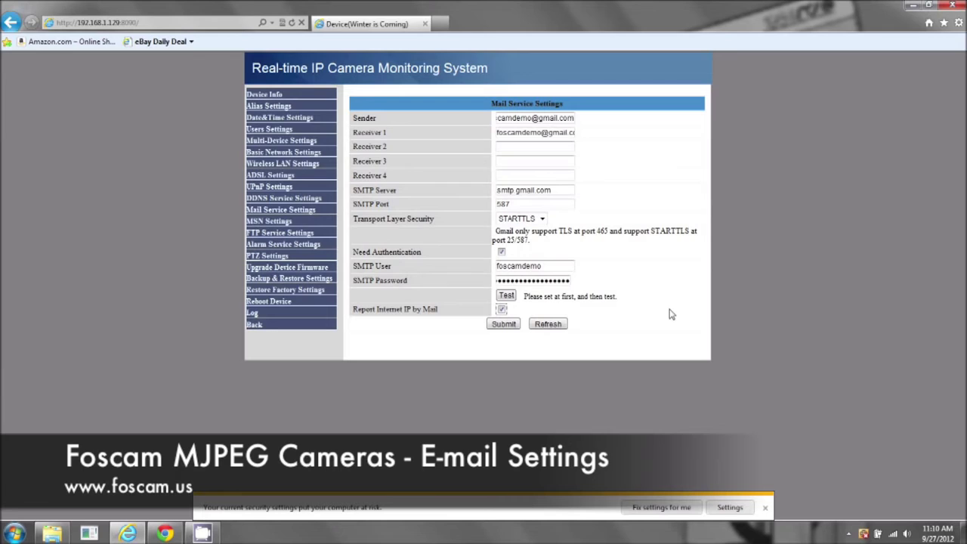
# - Submit the mail settings, return to live view, and reopen For Administrator
pyautogui.click(499, 326)
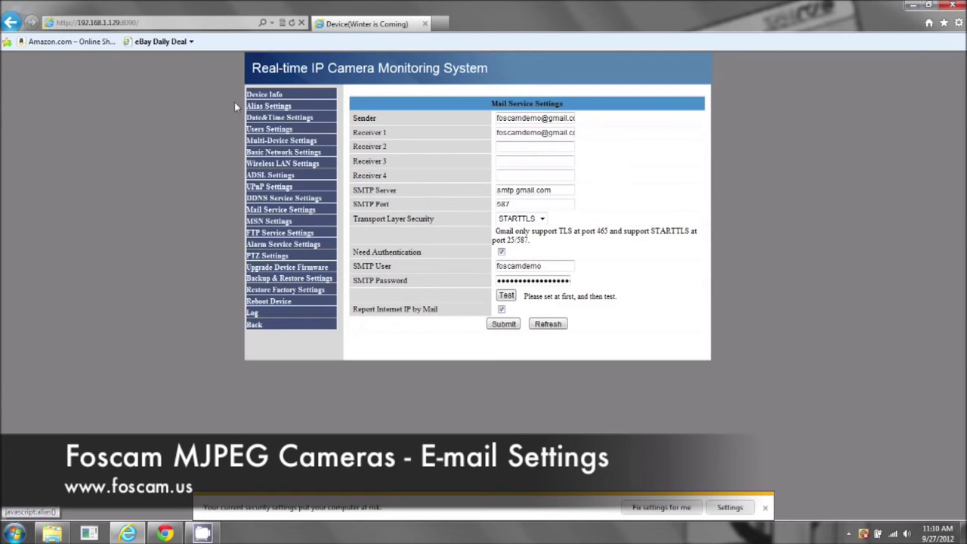
pyautogui.click(253, 325)
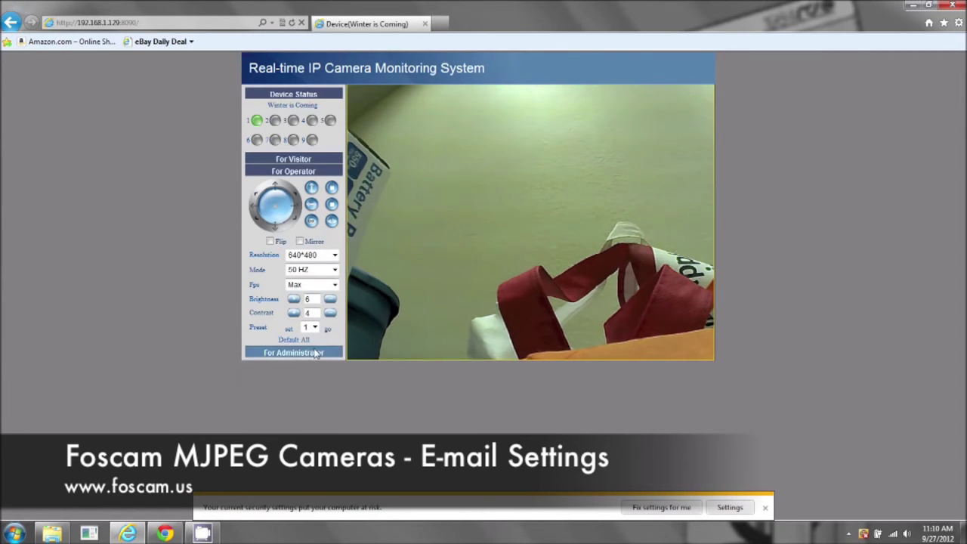
pyautogui.click(306, 351)
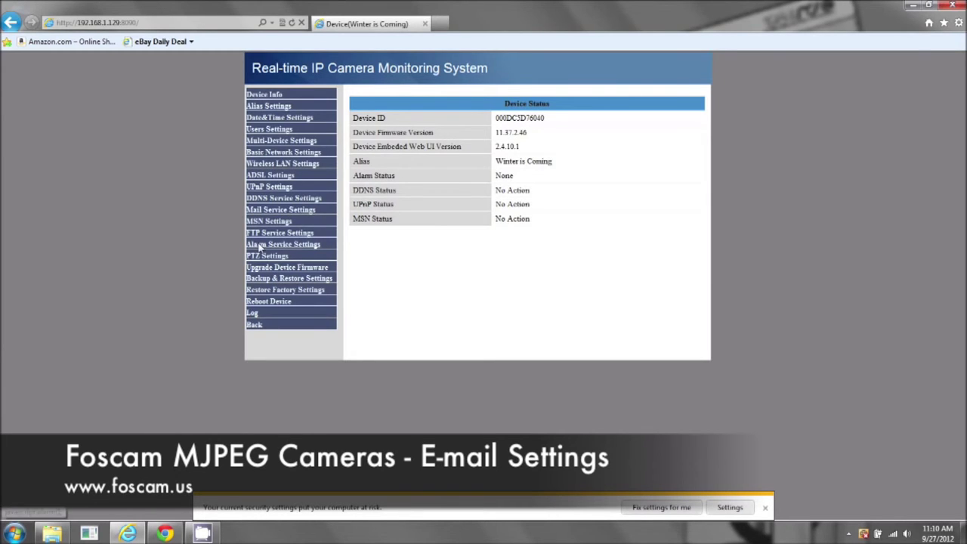
# - Open Alarm Service Settings from the left menu
pyautogui.click(272, 246)
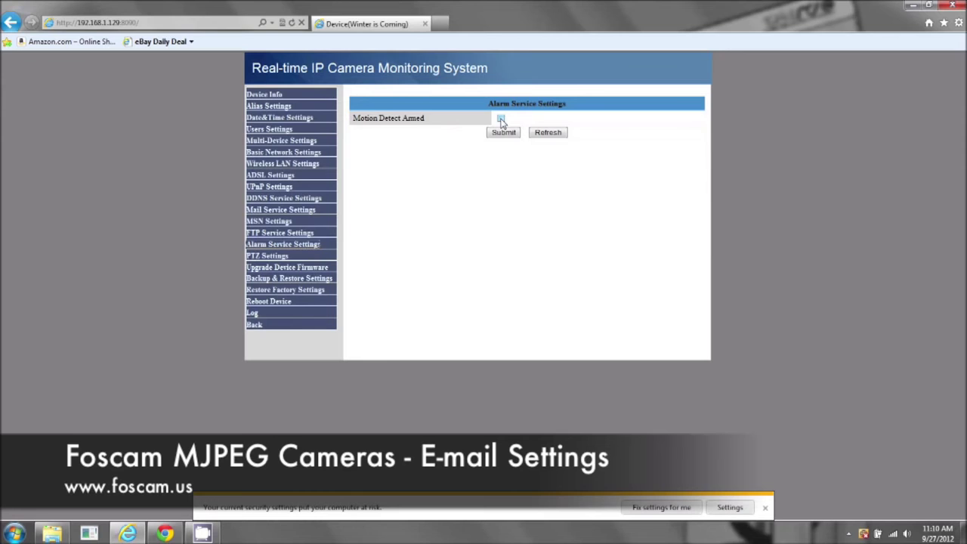
# - Arm motion detection at sensitivity 10, enable Motion Compensation and Send Mail on Alarm, and submit
pyautogui.click(501, 120)
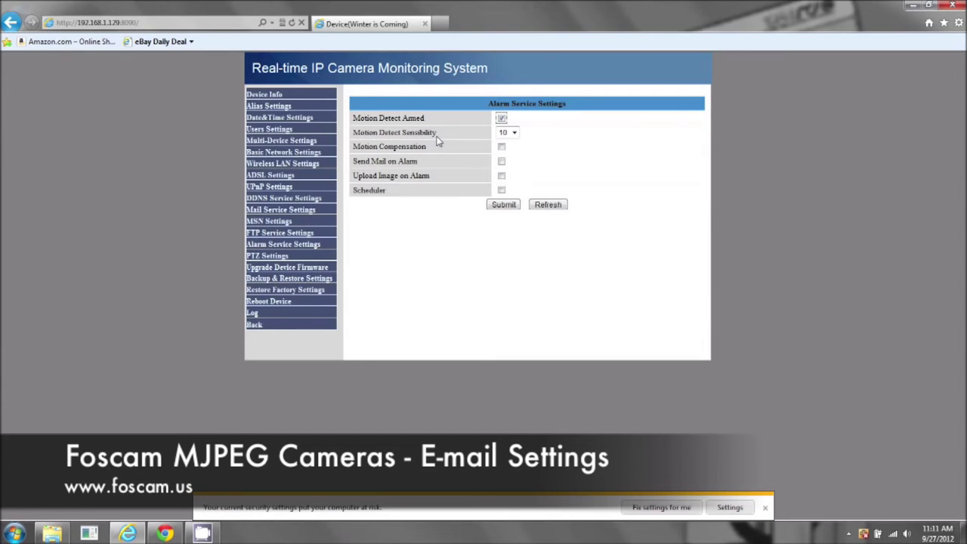
pyautogui.click(514, 133)
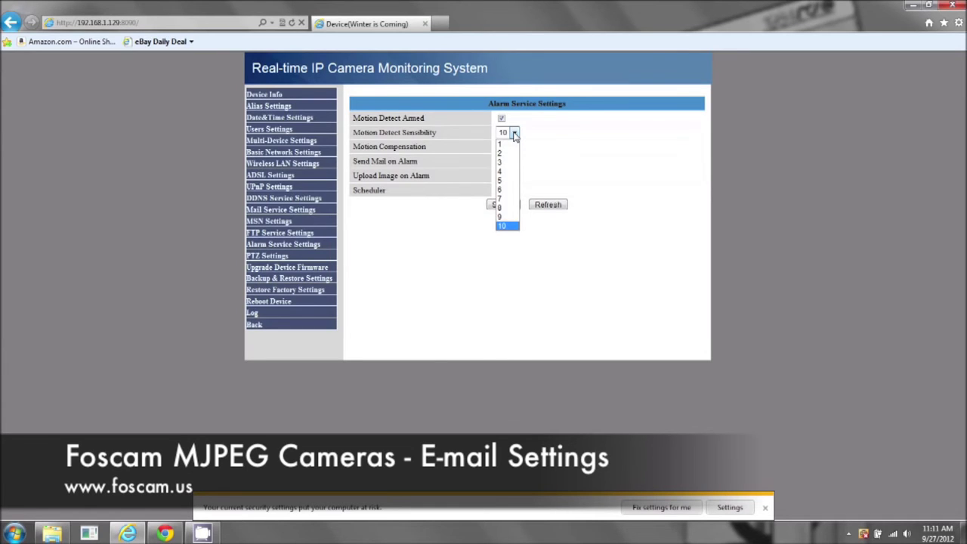
pyautogui.click(514, 134)
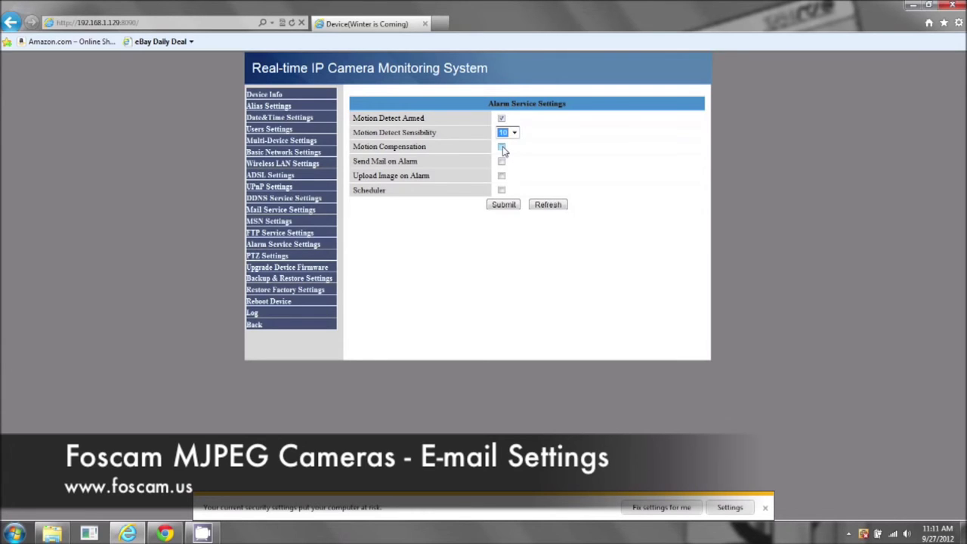
pyautogui.click(502, 148)
pyautogui.click(502, 162)
pyautogui.click(504, 205)
# - Return to live view and pan the camera back and forth with the PTZ wheel
pyautogui.click(256, 325)
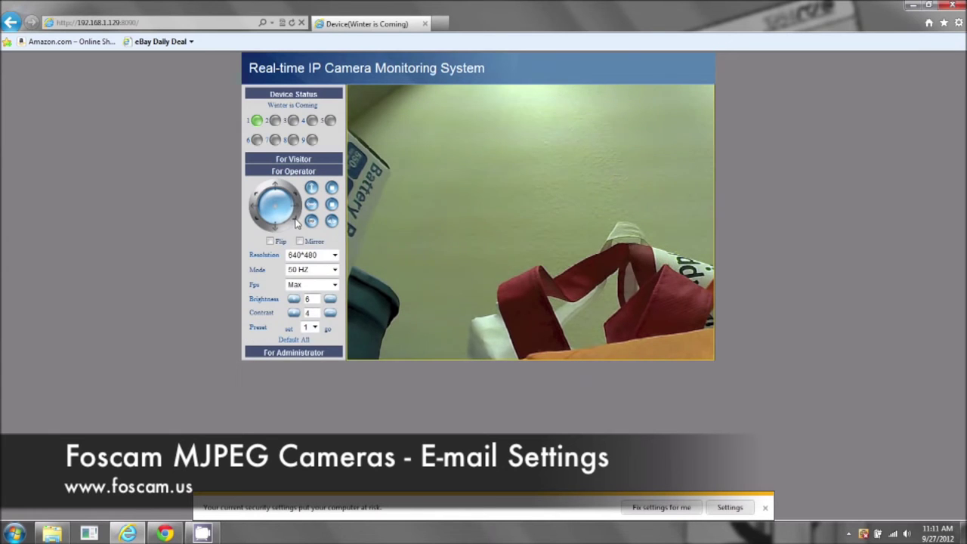
pyautogui.click(257, 198)
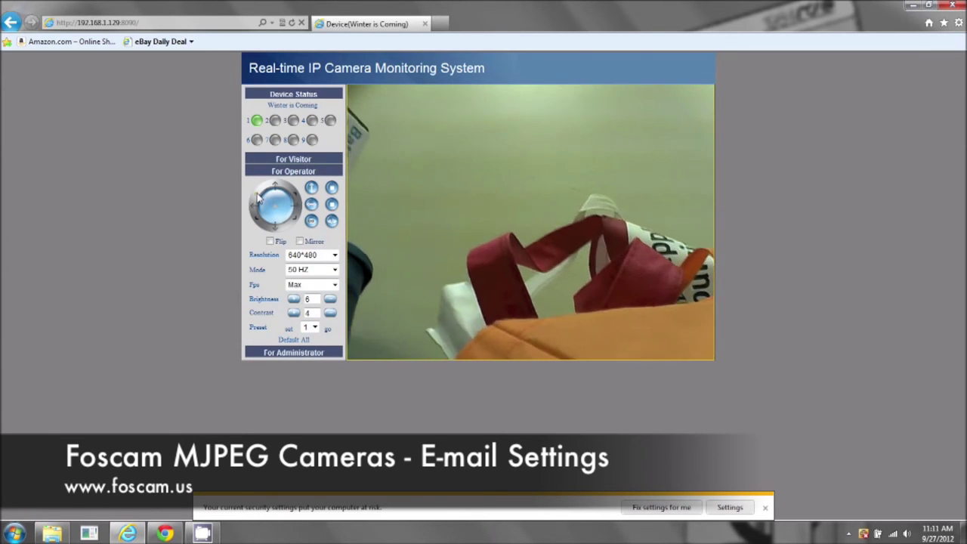
pyautogui.click(258, 220)
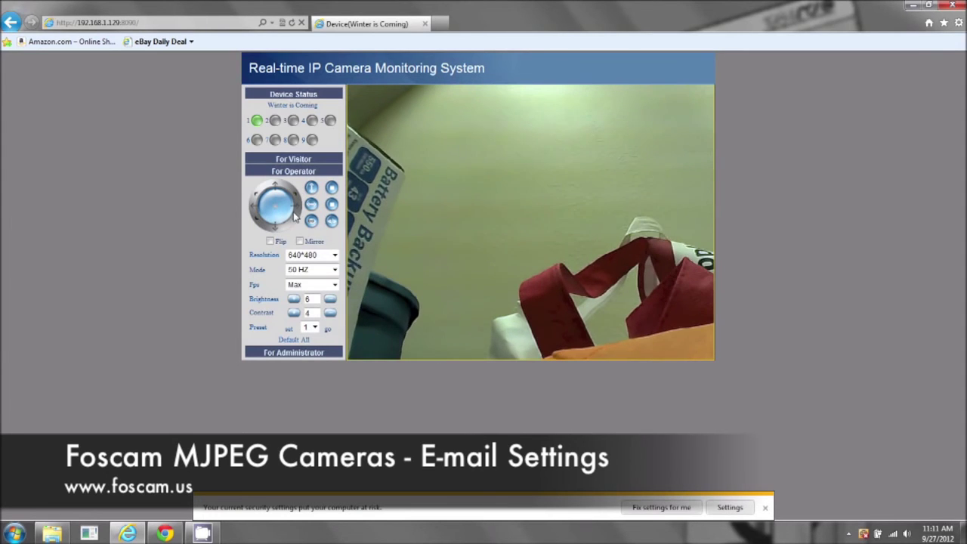
pyautogui.click(295, 222)
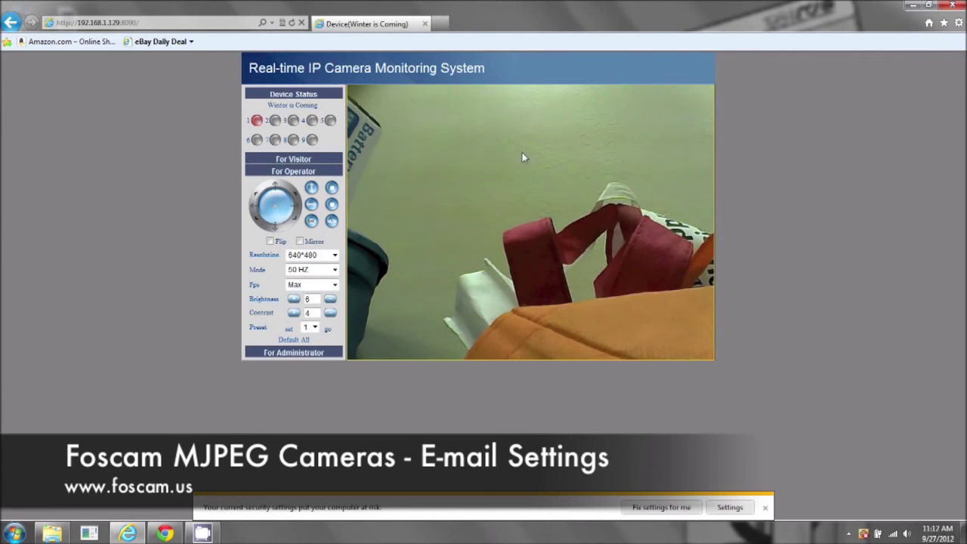
# - Under For Visitor, enable Alarm sound off to mute the live view's alarm
pyautogui.click(304, 161)
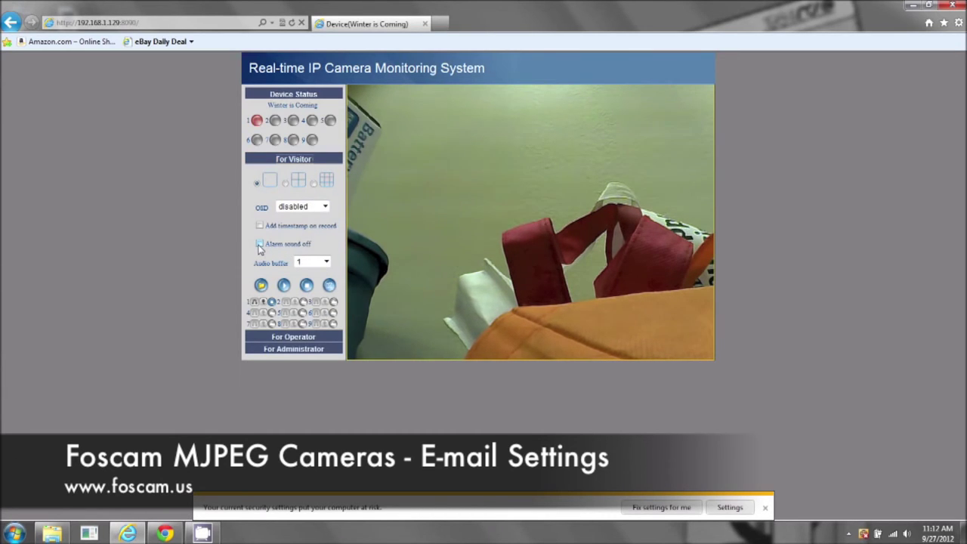
pyautogui.click(260, 248)
# - Switch to Chrome, read the Foscam camera URL email, and return to the inbox list
pyautogui.moveTo(171, 535)
pyautogui.click(171, 534)
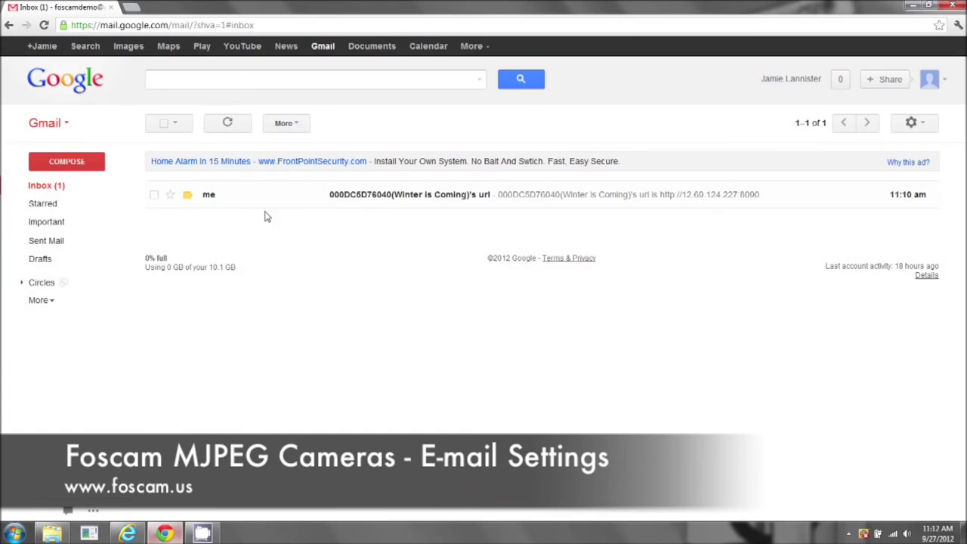
pyautogui.click(223, 204)
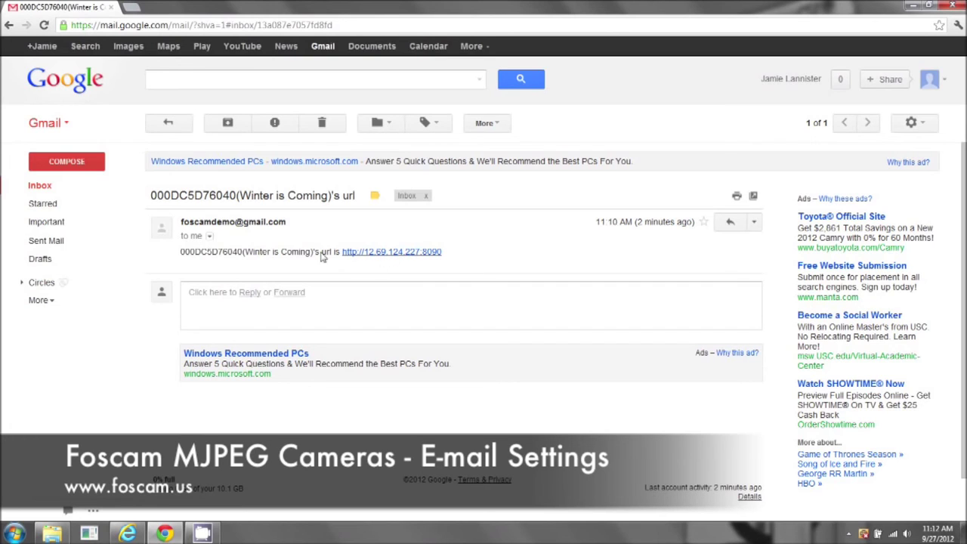
pyautogui.click(167, 124)
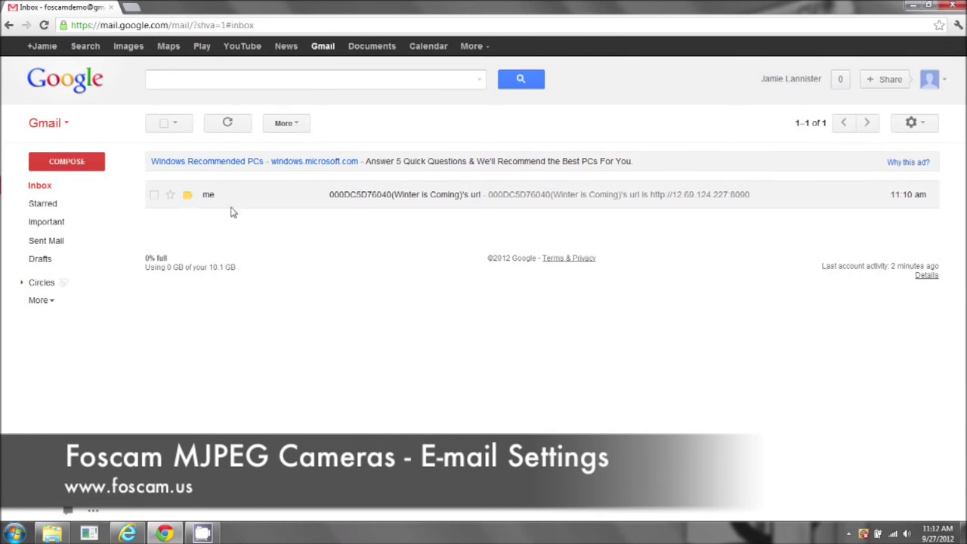
# - Check the IE camera monitoring page, close the stray Explorer window, and return to Gmail
pyautogui.click(127, 534)
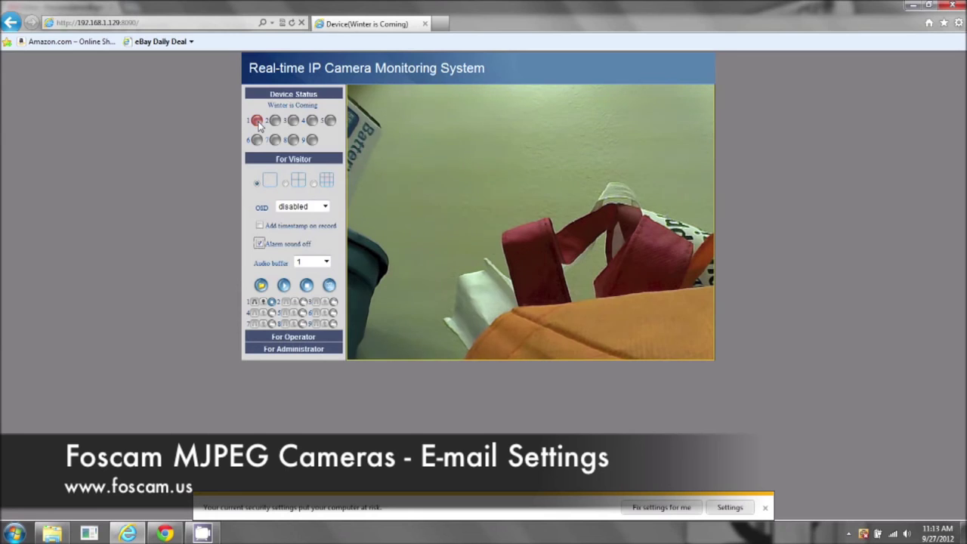
pyautogui.hotkey('alt', 'Tab')
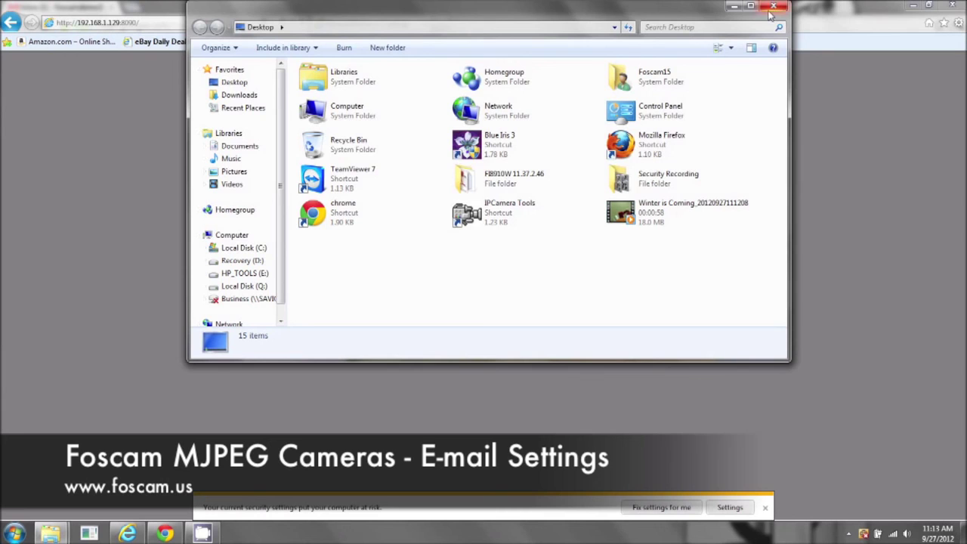
pyautogui.click(733, 7)
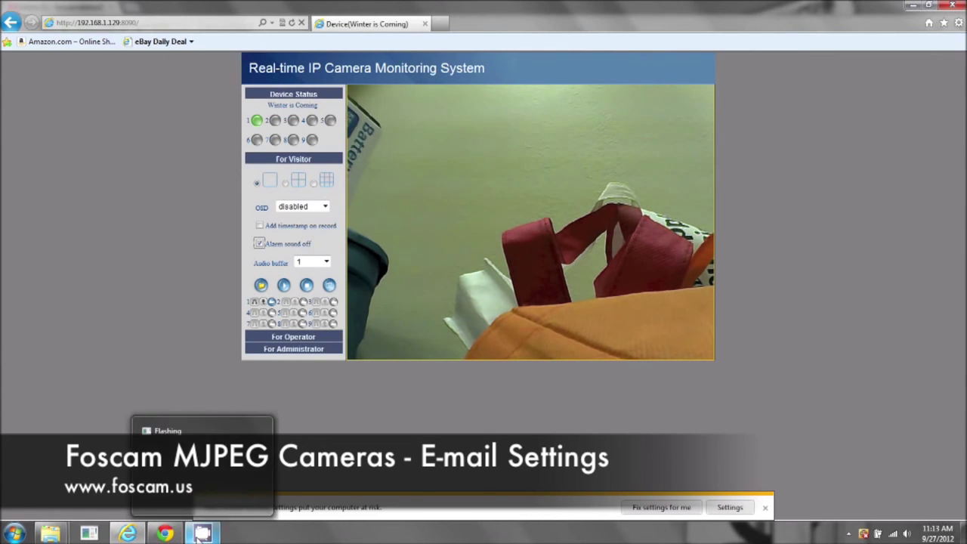
pyautogui.click(171, 538)
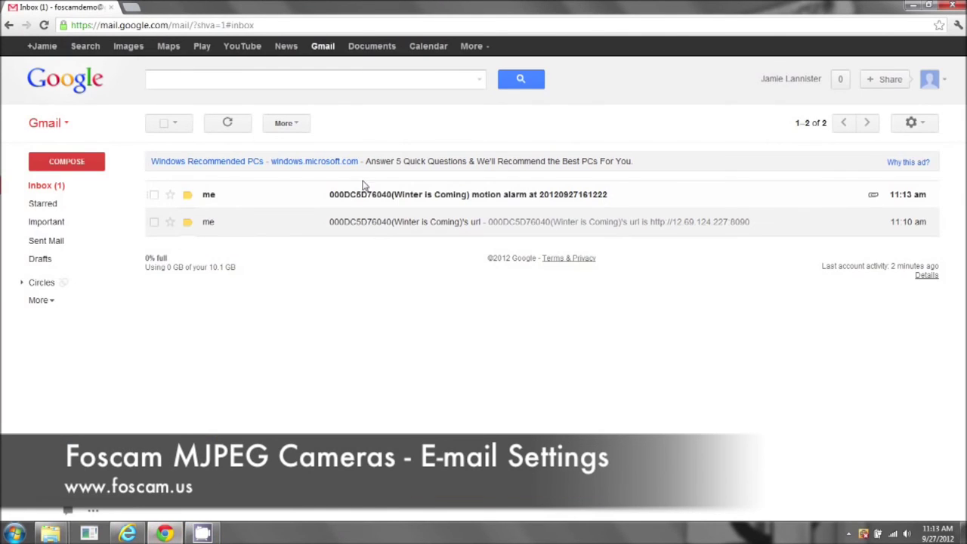
# - Open the new motion alarm email and scroll through its 6 snapshot attachments
pyautogui.click(347, 199)
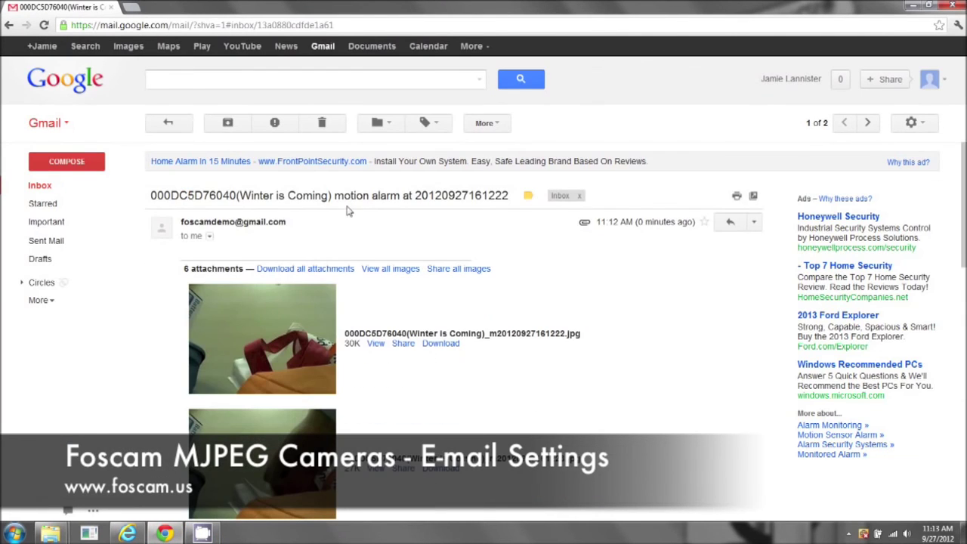
pyautogui.scroll(-5, 336, 250)
pyautogui.scroll(-6, 331, 255)
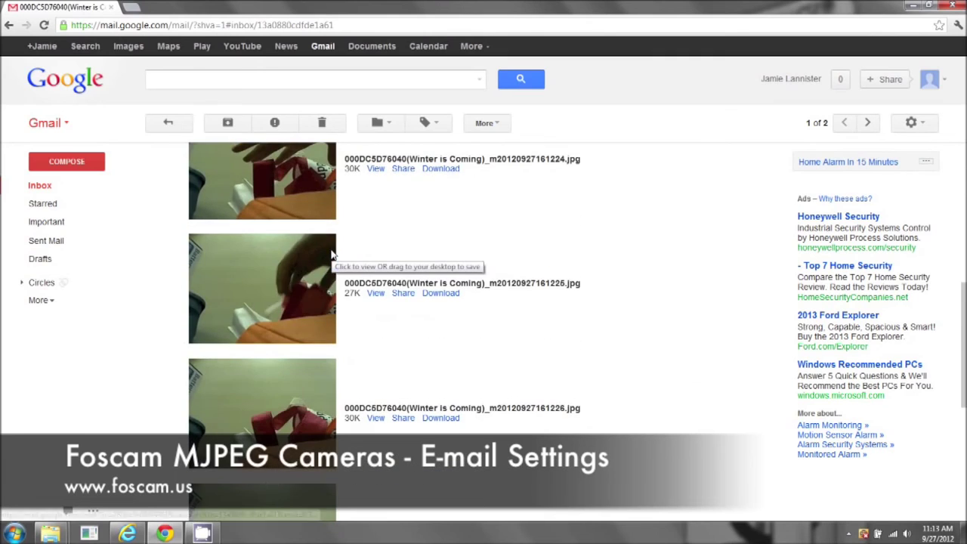
pyautogui.scroll(11, 332, 255)
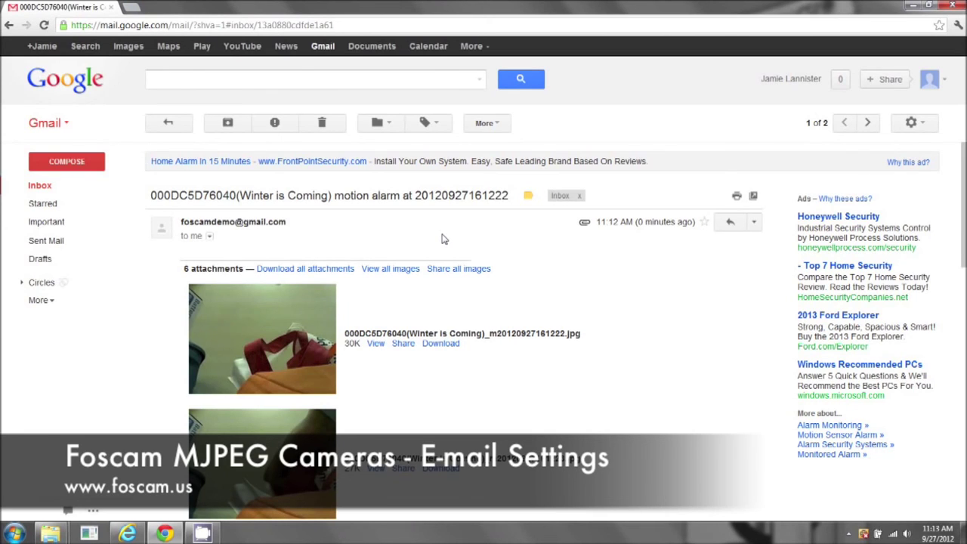
# - View two snapshot attachments full size, then go back to the inbox list
pyautogui.click(320, 321)
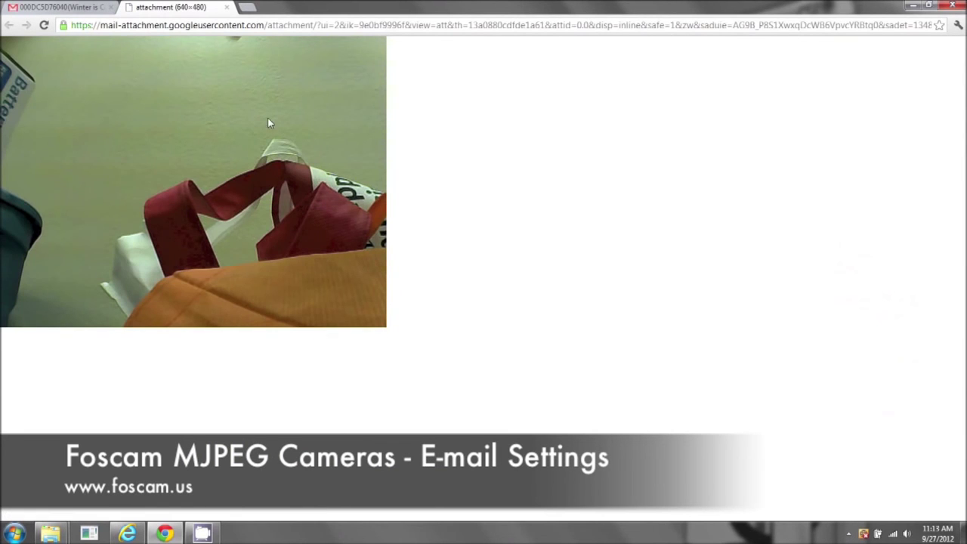
pyautogui.click(226, 6)
pyautogui.click(295, 302)
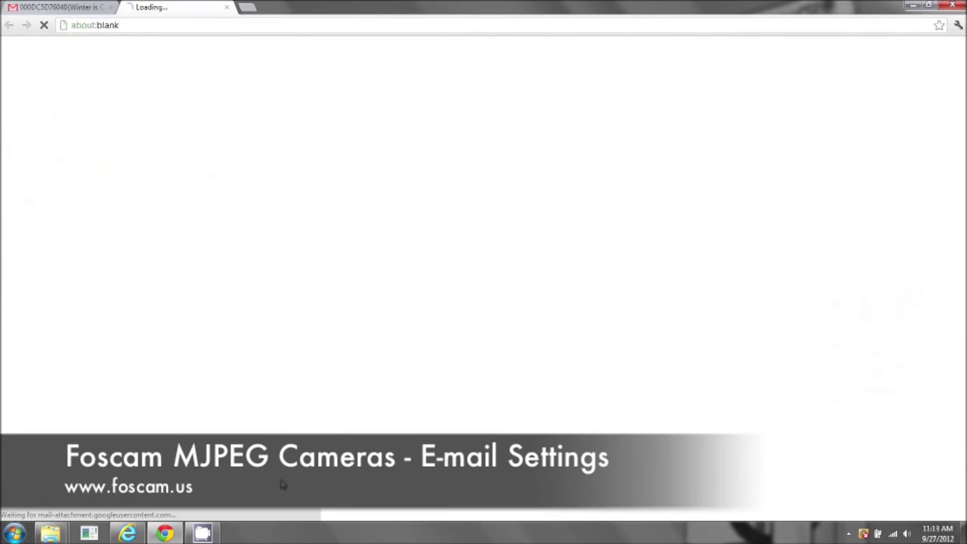
pyautogui.click(227, 7)
pyautogui.click(168, 123)
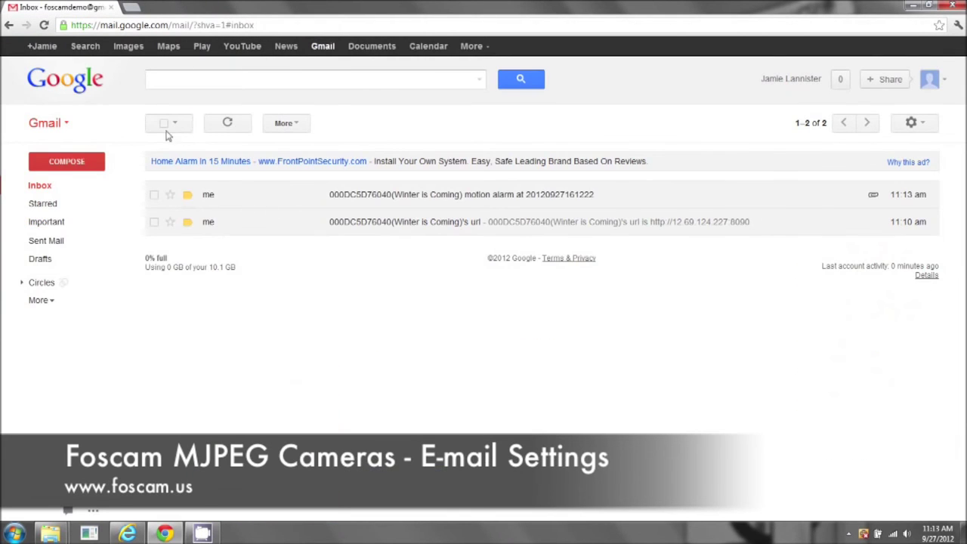
# - Minimize the Chrome Gmail window and the Internet Explorer camera window
pyautogui.click(914, 6)
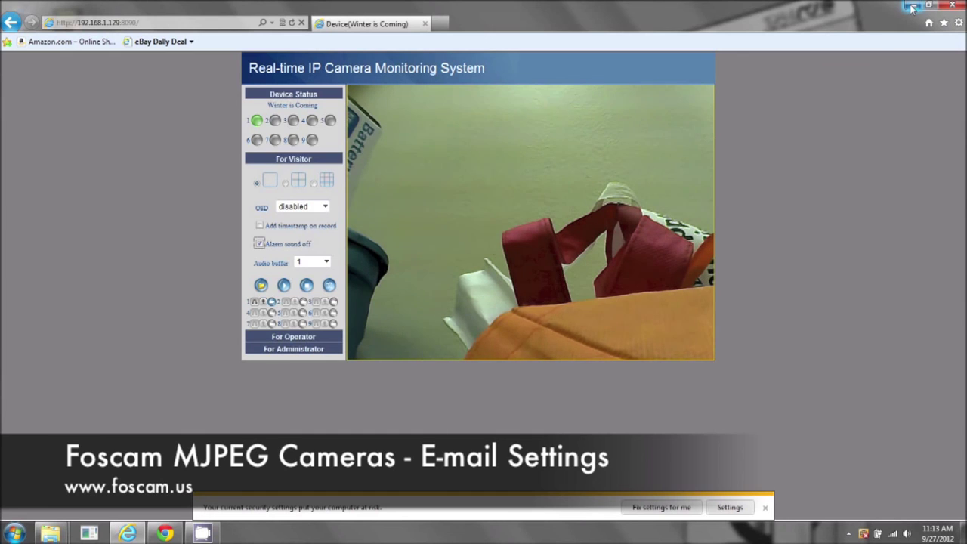
pyautogui.click(912, 7)
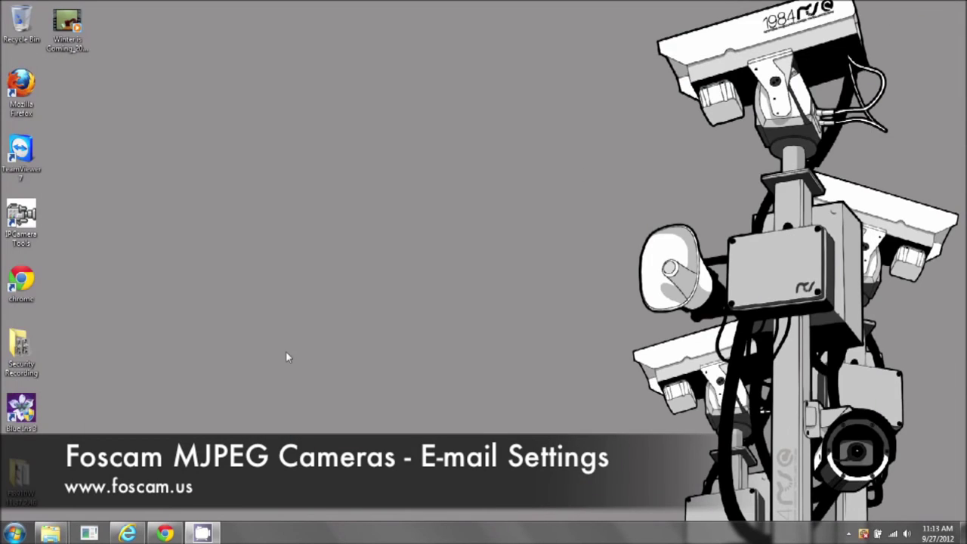